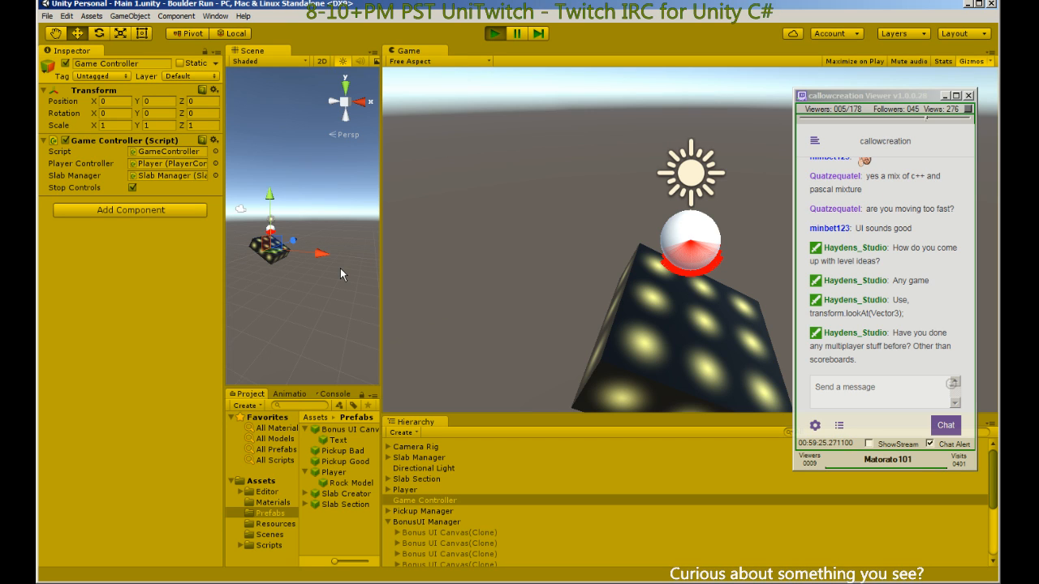
Stop the running game and add a Box Collider component to the Slab Section prefab.
left_click(497, 32)
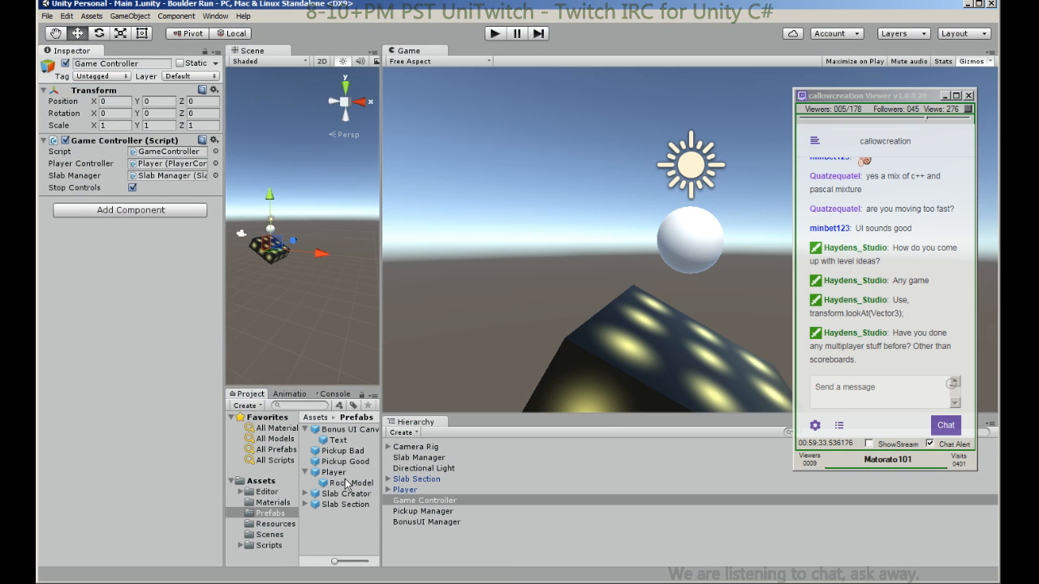
left_click(343, 505)
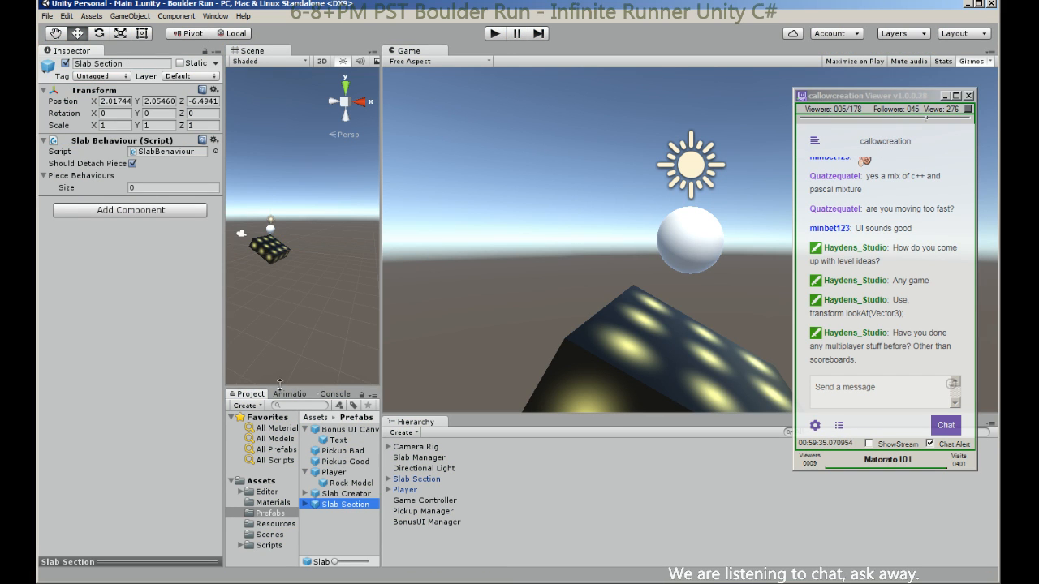
left_click(305, 504)
left_click(304, 504)
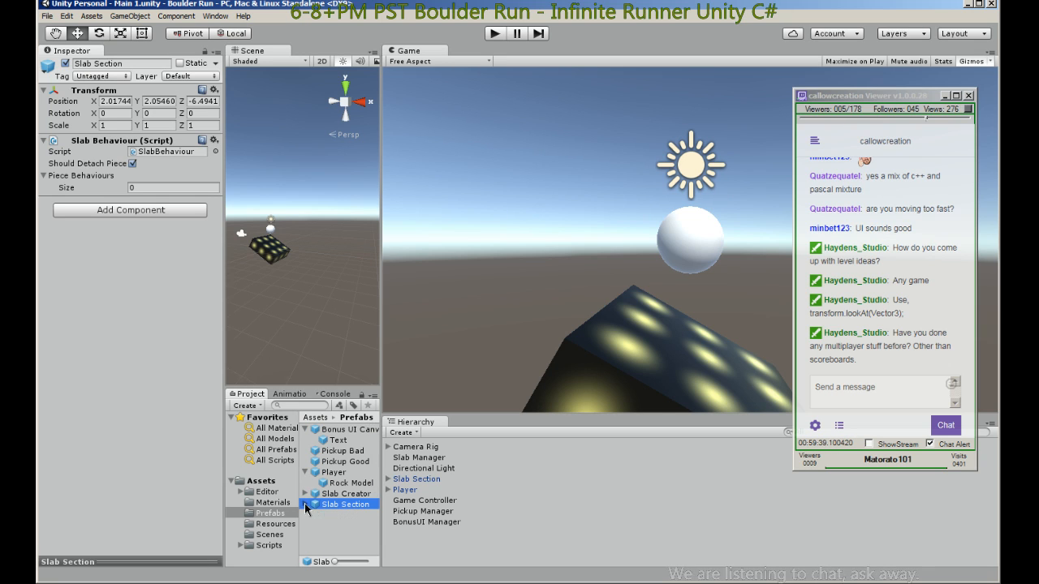
left_click(94, 211)
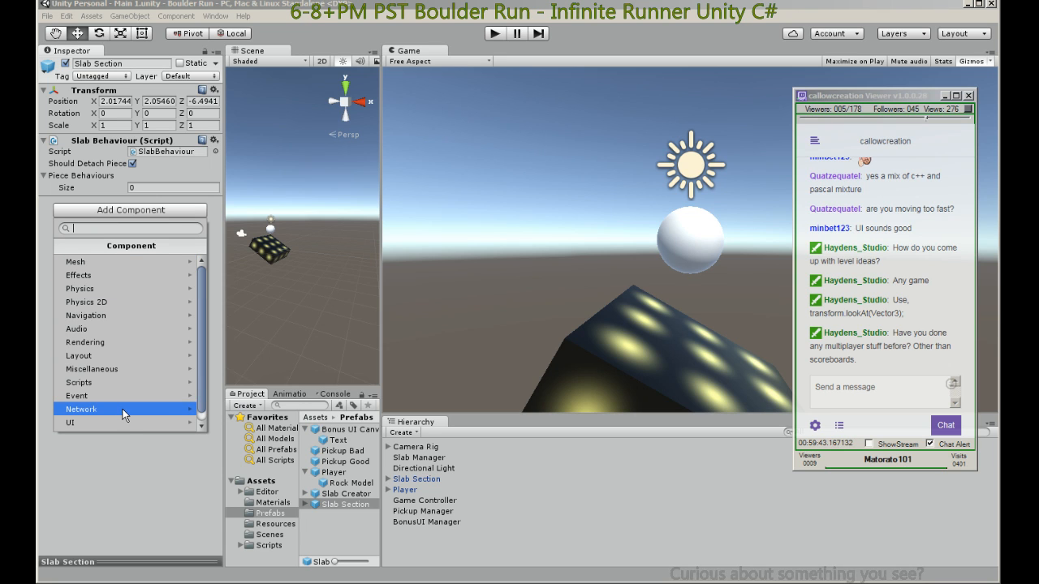
left_click(116, 288)
left_click(118, 289)
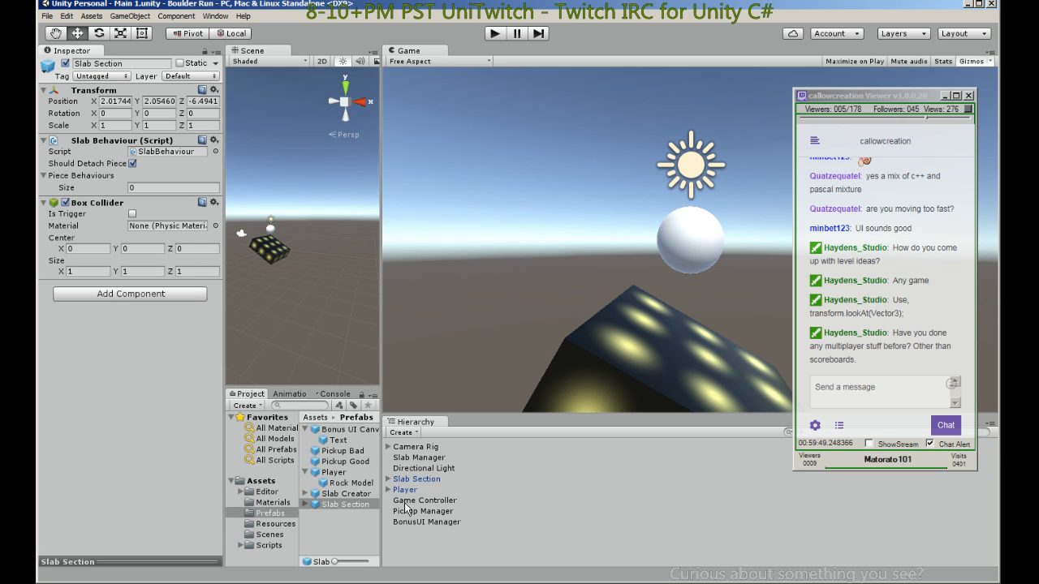
left_click(410, 480)
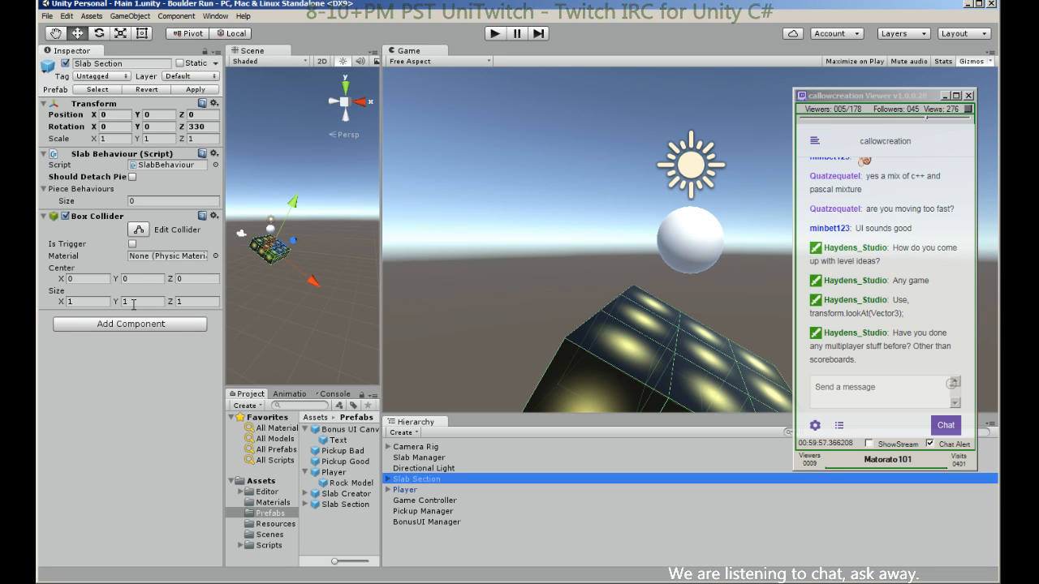
mouse_move(116, 301)
left_mouse_down()
mouse_move(135, 305)
mouse_move(126, 309)
left_mouse_up()
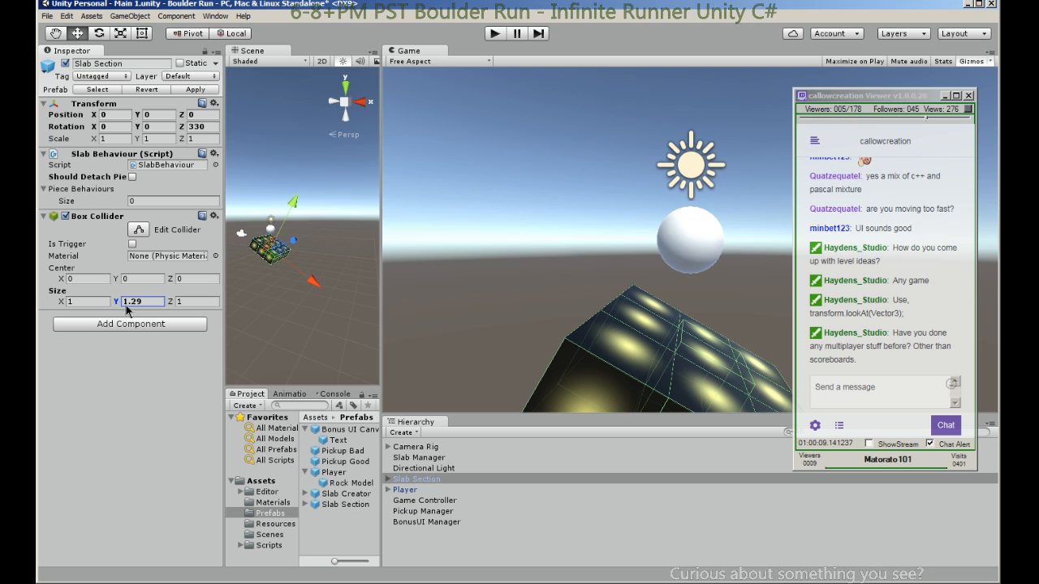
left_click(96, 303)
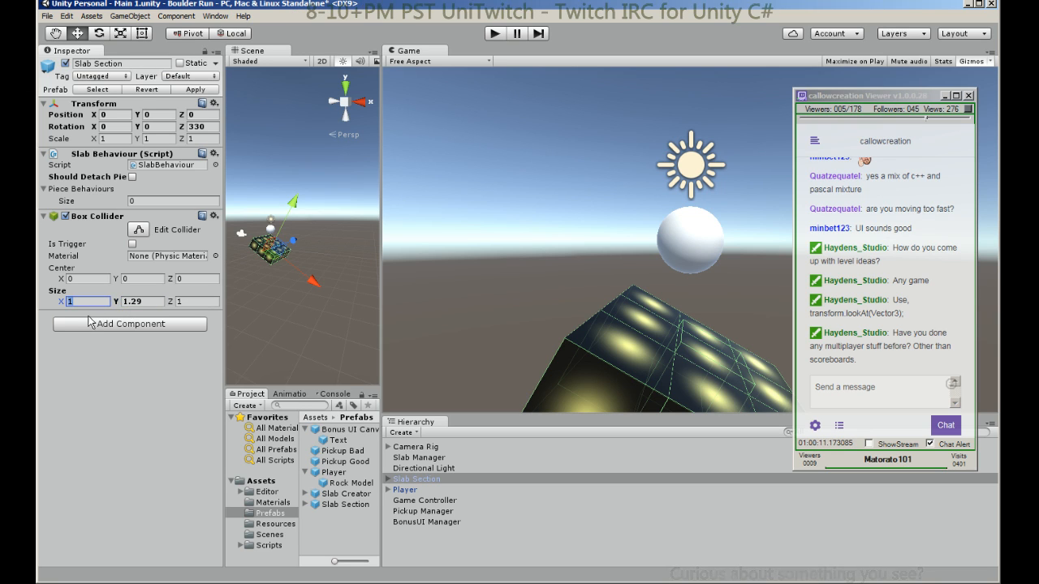
type("3")
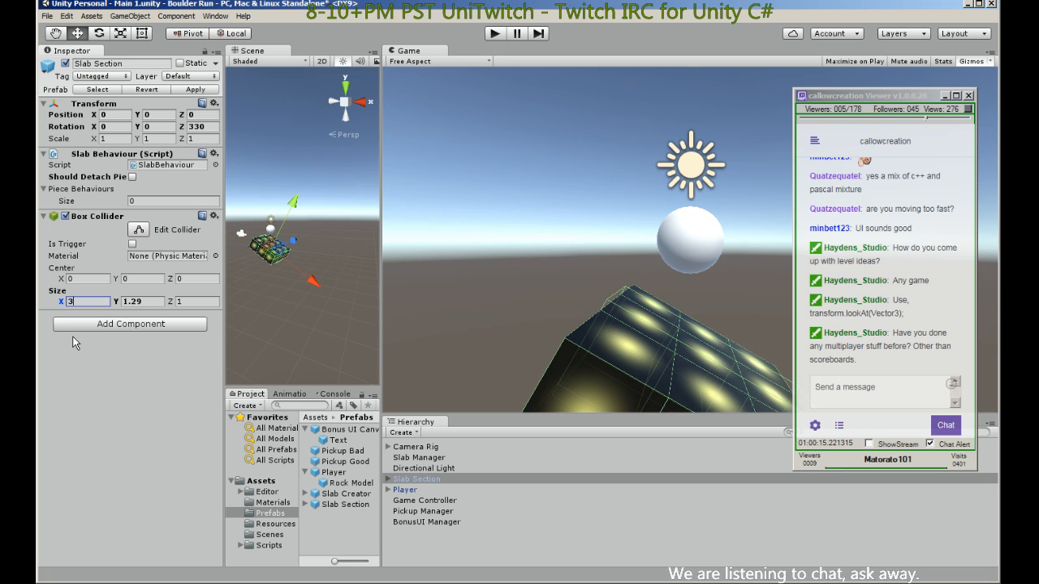
key("ctrl+z")
key("ctrl+z")
left_click(73, 342)
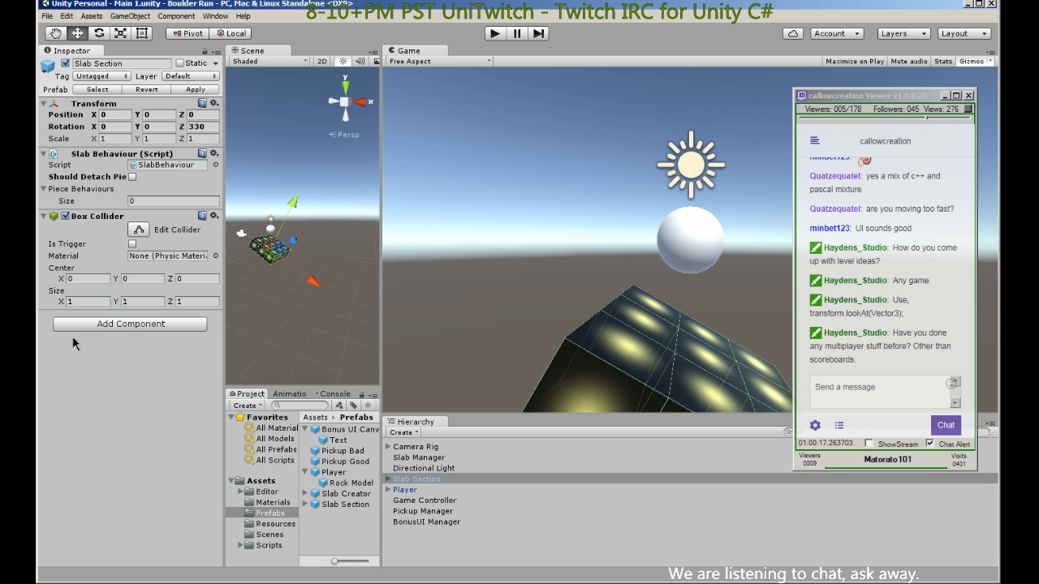
Set the Slab Section prefab's Box Collider size to 3 on X and 3 on Z.
left_click(345, 505)
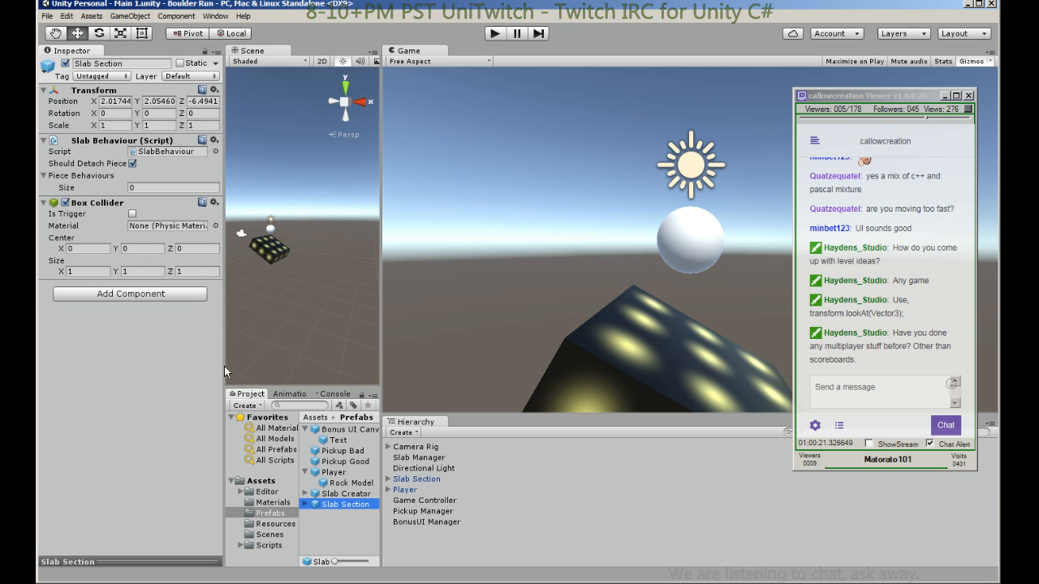
left_click(109, 271)
type("3")
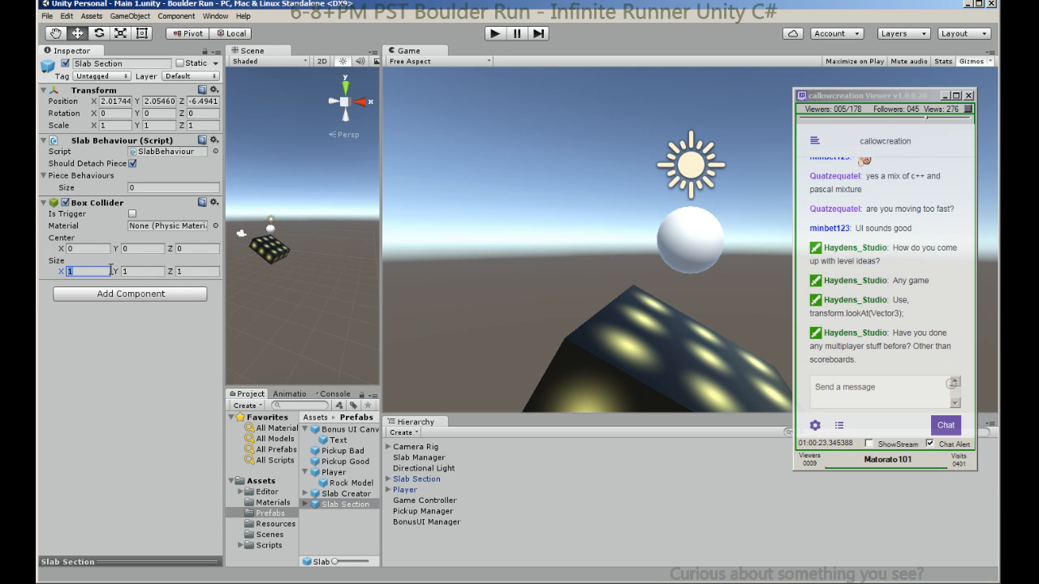
left_click(198, 273)
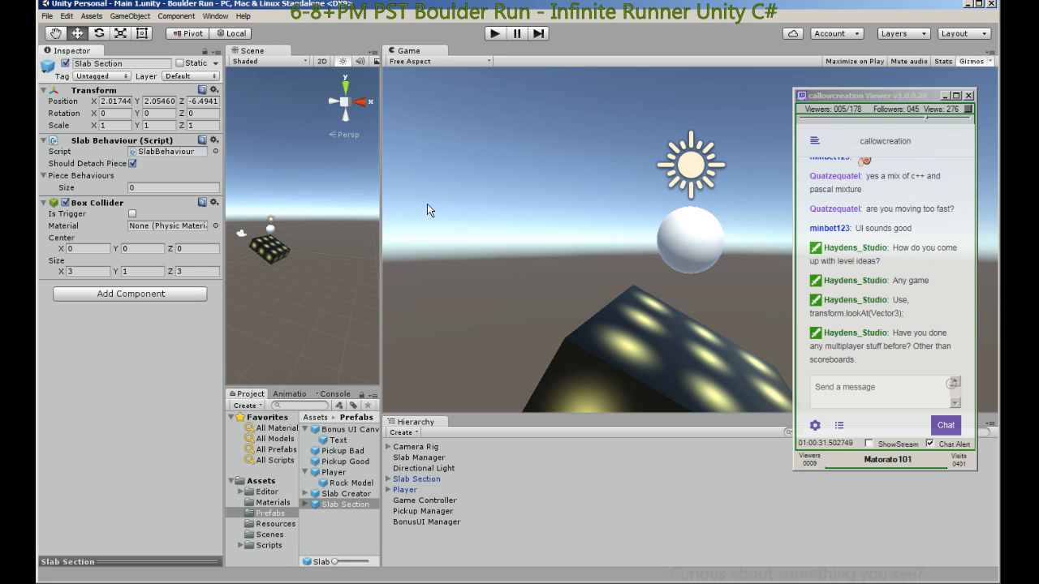
Run the game and inspect the layer and components of Piece 1 inside the scene's Slab Section.
left_click(495, 33)
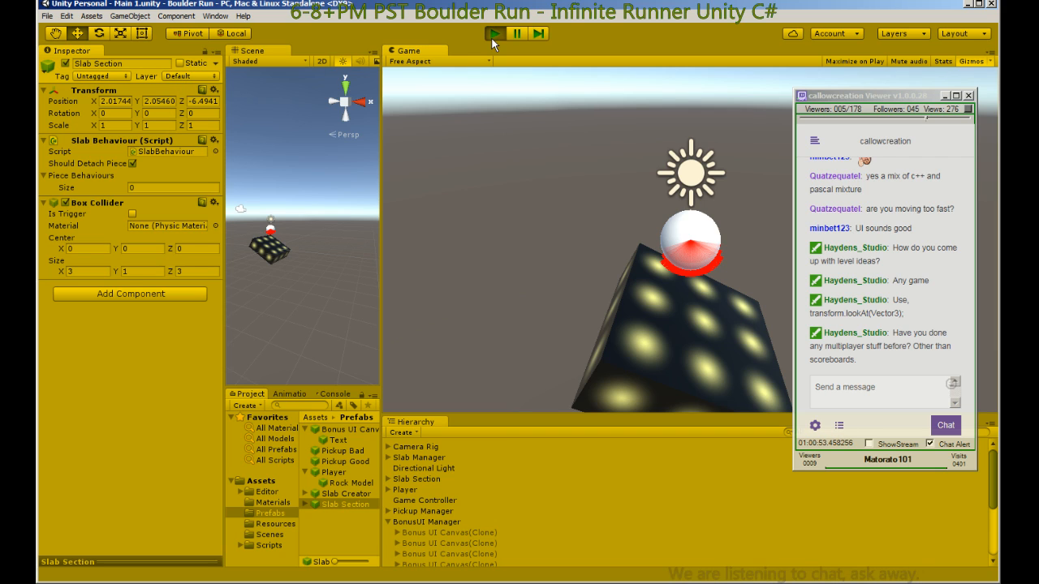
left_click(386, 521)
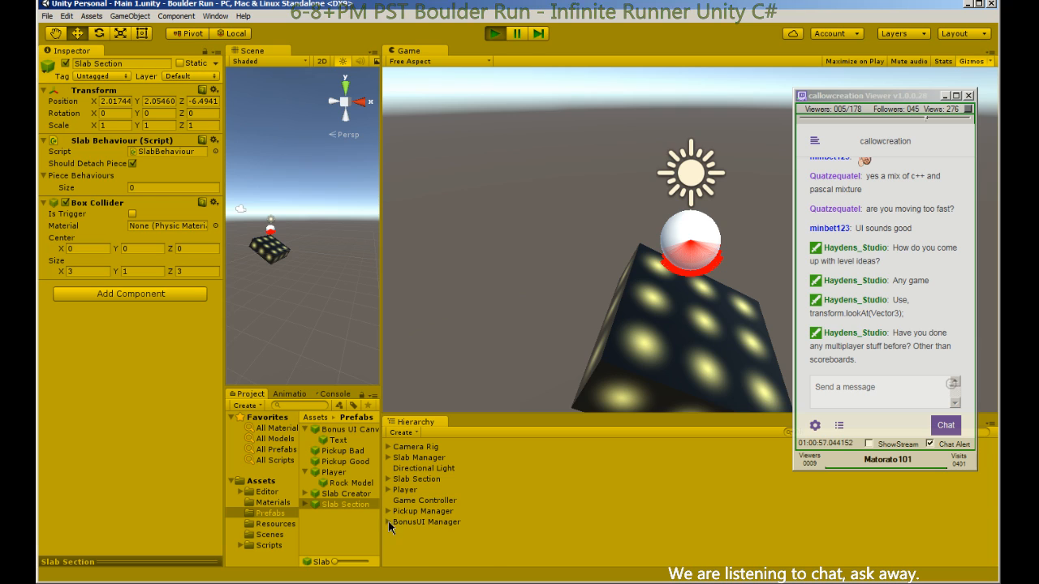
left_click(387, 521)
left_click(387, 521)
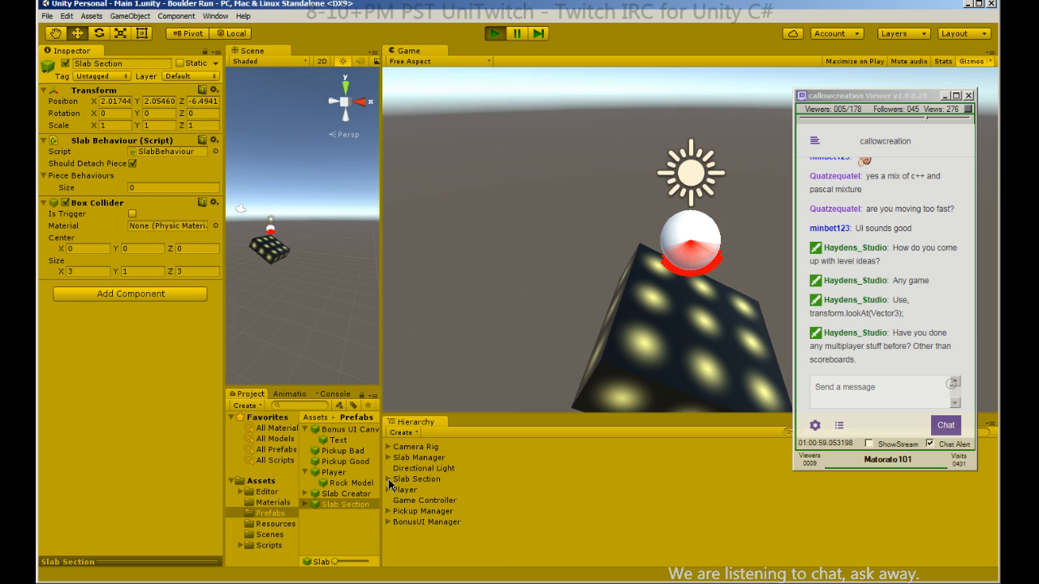
left_click(388, 479)
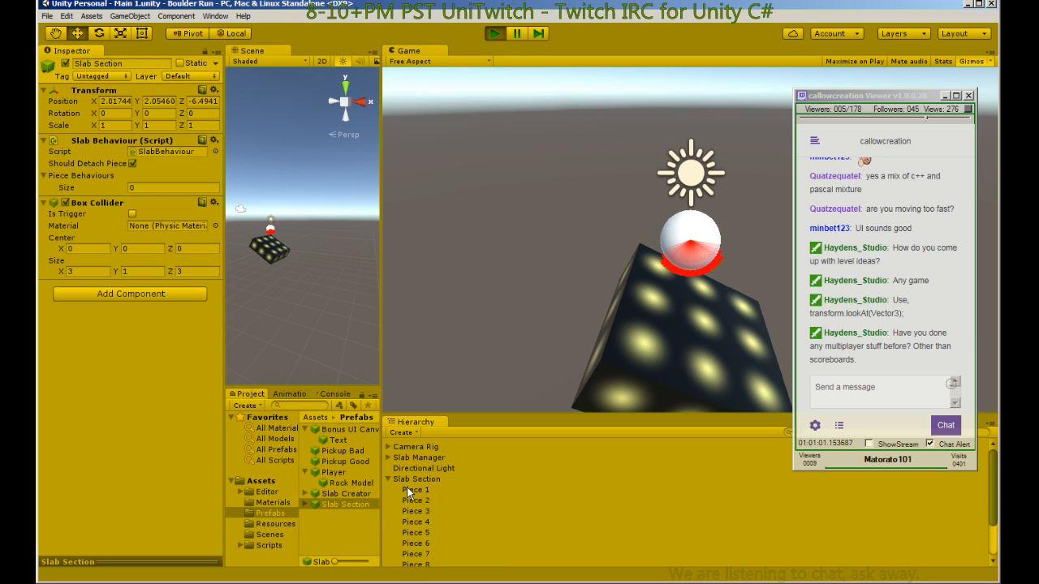
left_click(410, 490)
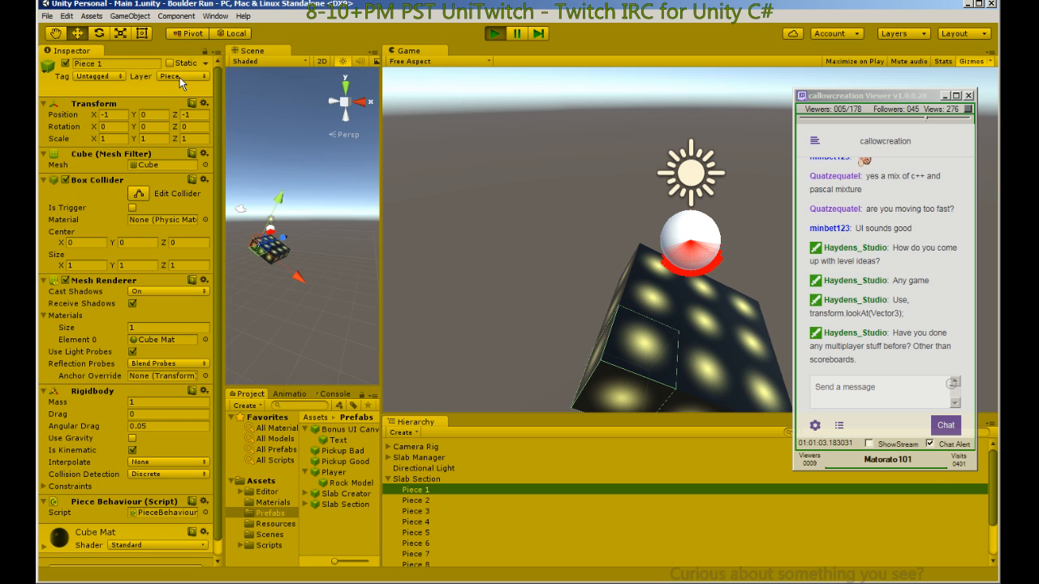
left_click(387, 479)
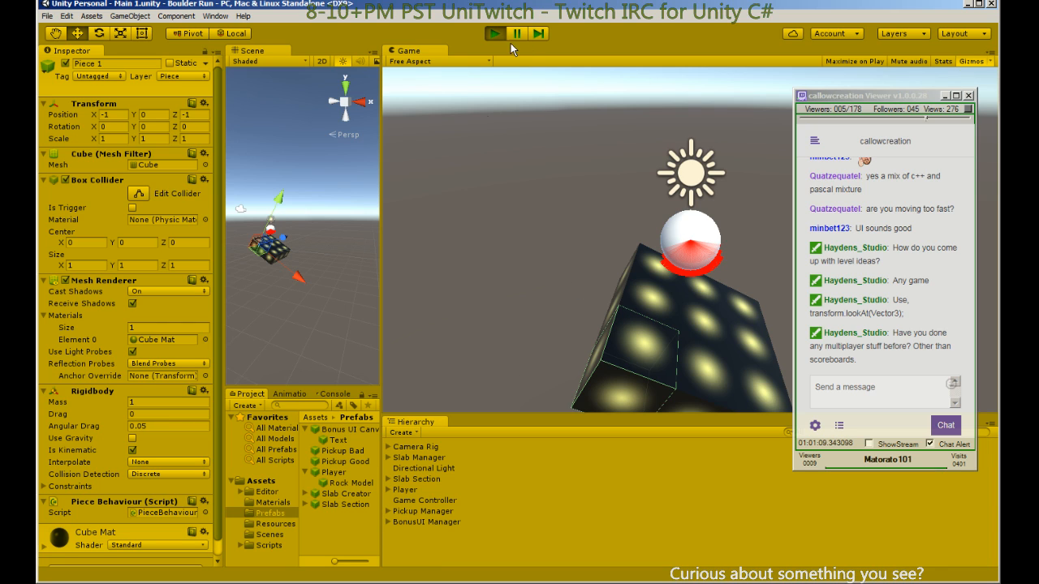
Turn off Stop Controls on the Game Controller to test the ball rolling over the slabs, and stop the game.
left_click(418, 539)
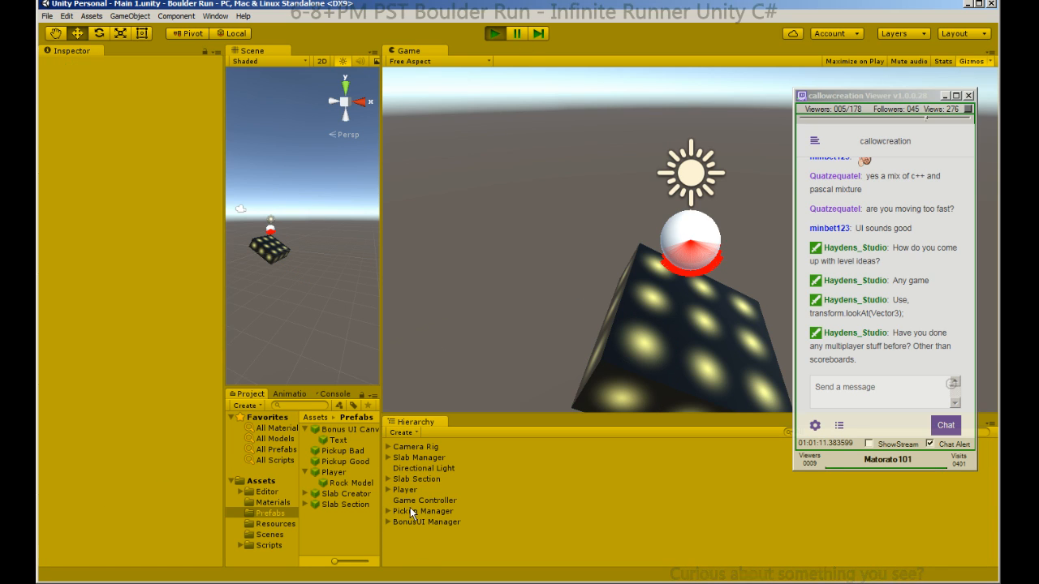
left_click(408, 502)
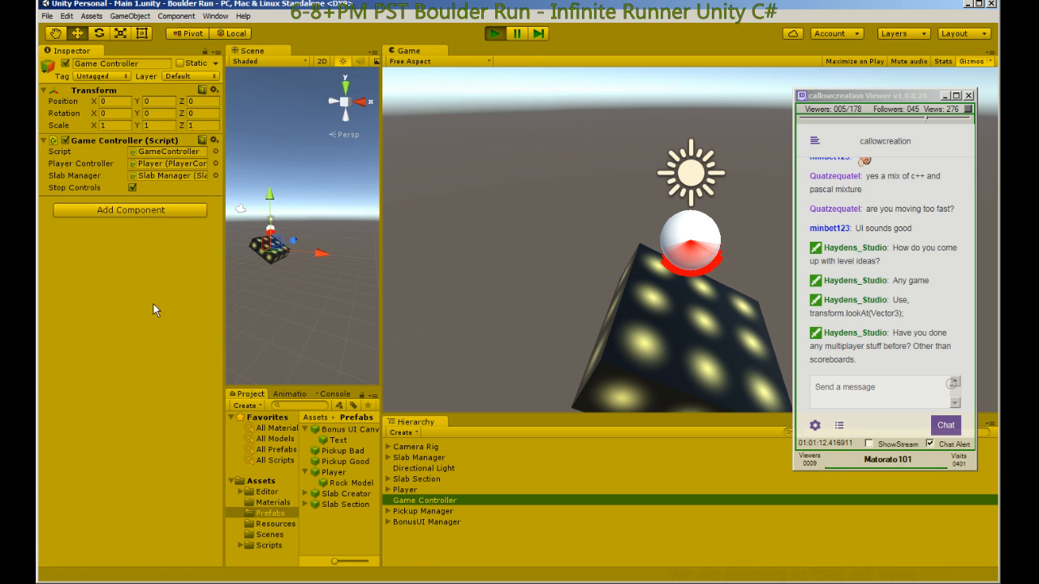
left_click(132, 187)
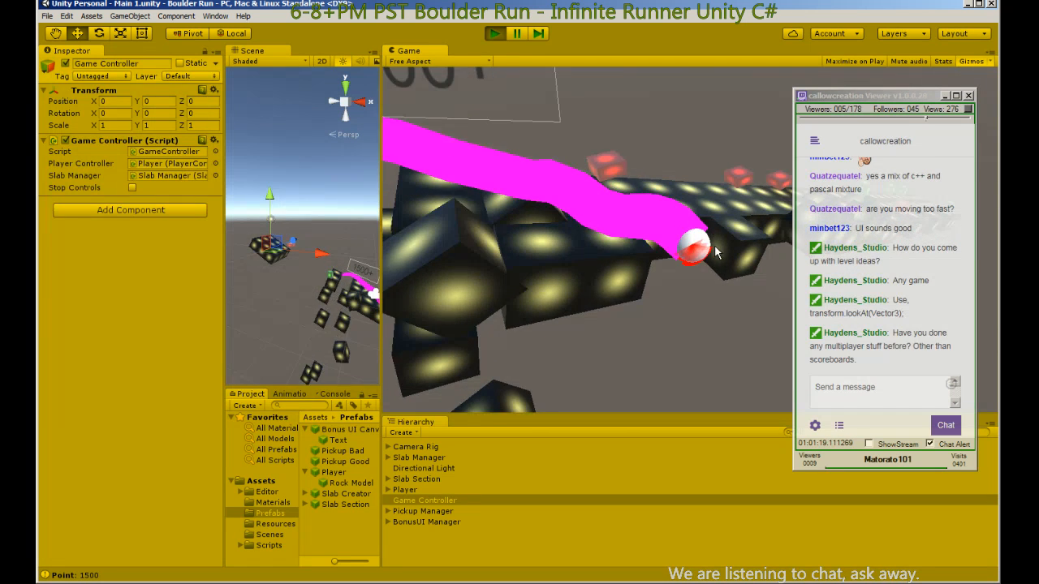
left_click(495, 33)
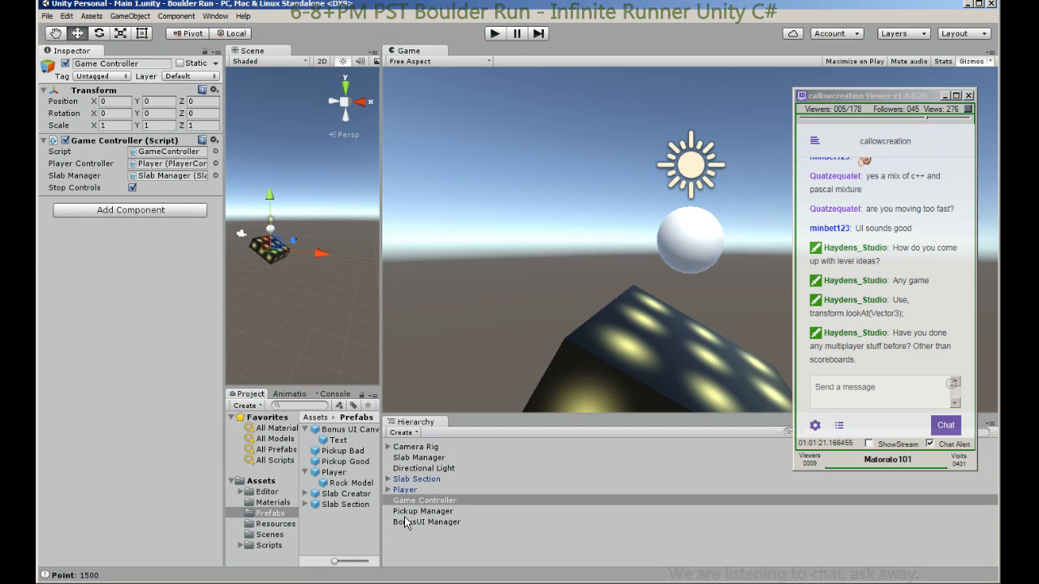
Assign the Slab Section prefab to the Piece layer for this object only, leaving out its children.
left_click(333, 503)
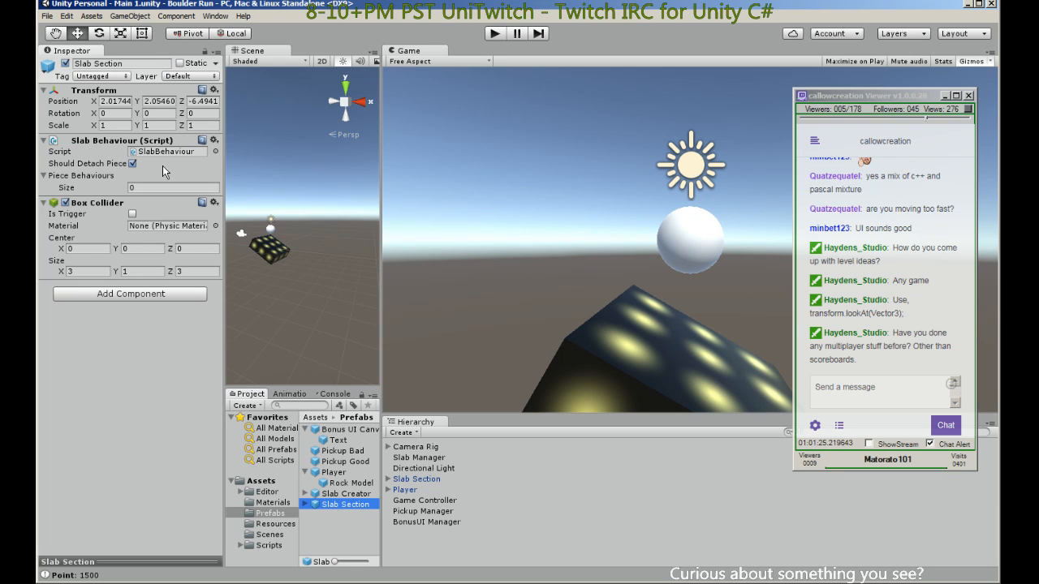
left_click(206, 76)
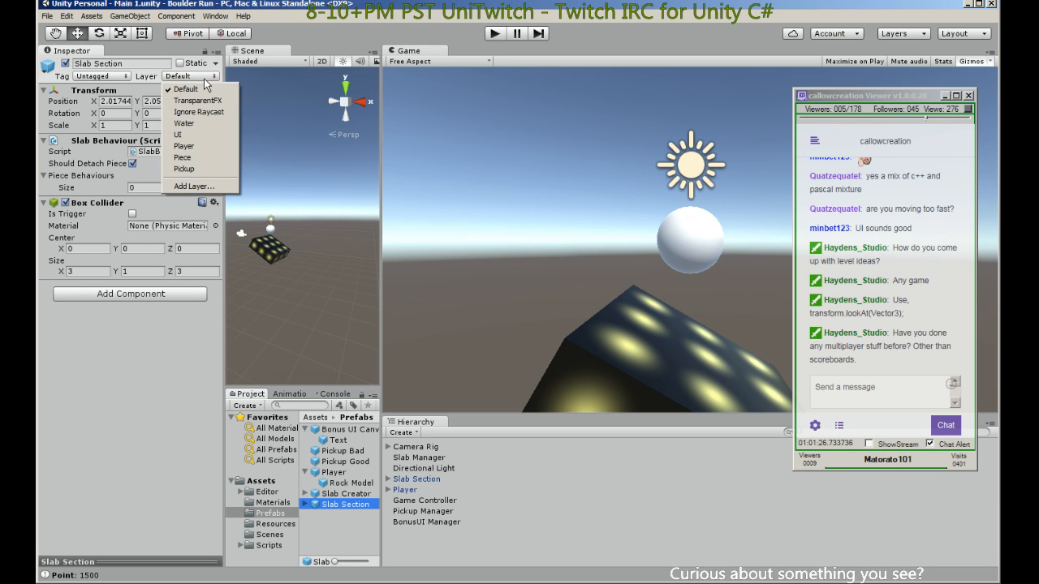
left_click(199, 158)
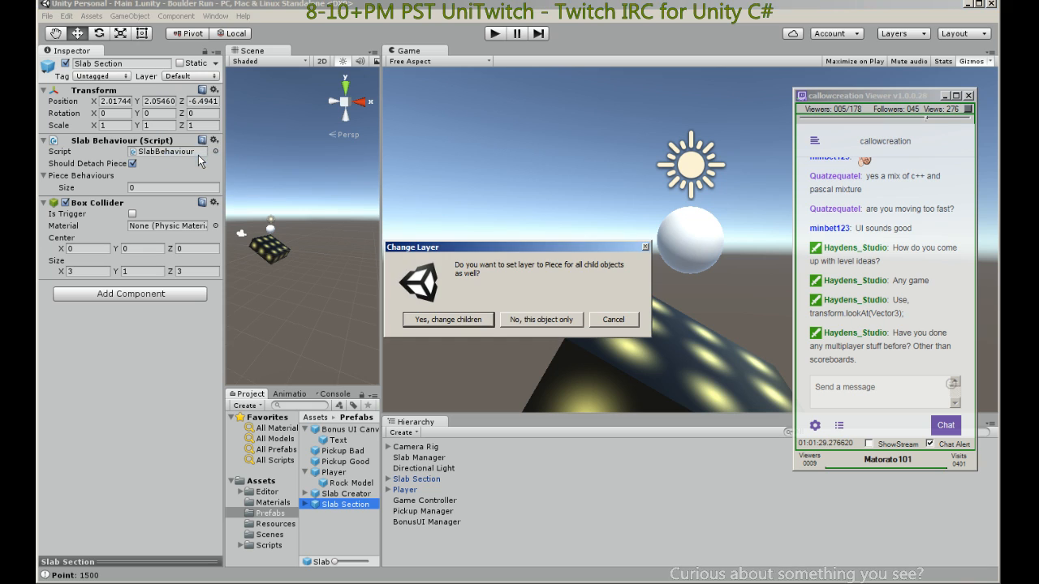
left_click(528, 325)
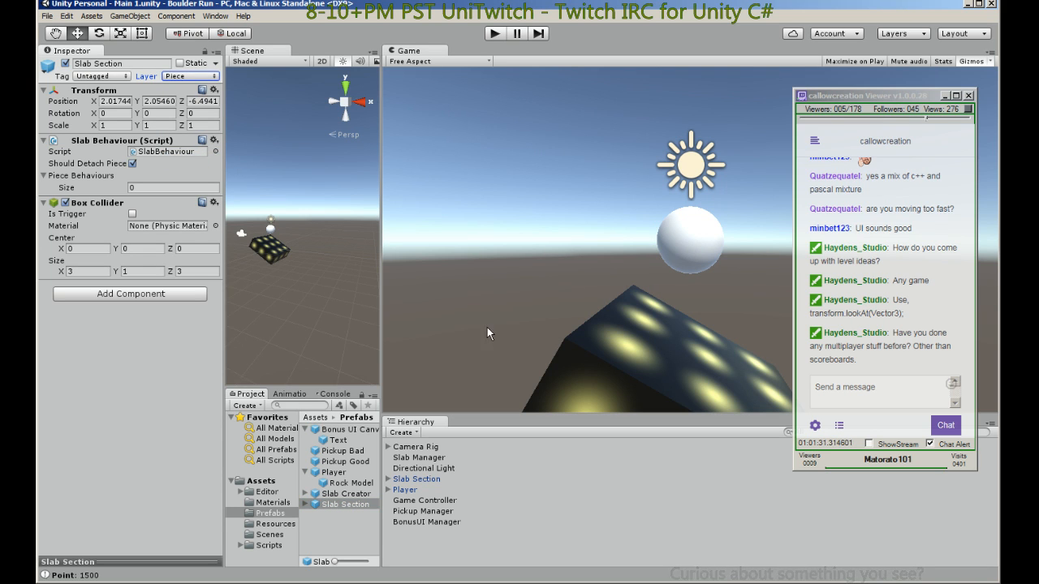
Run the game again with the Game Controller's Stop Controls disabled to test the slab's layer change, and end the run.
left_click(495, 34)
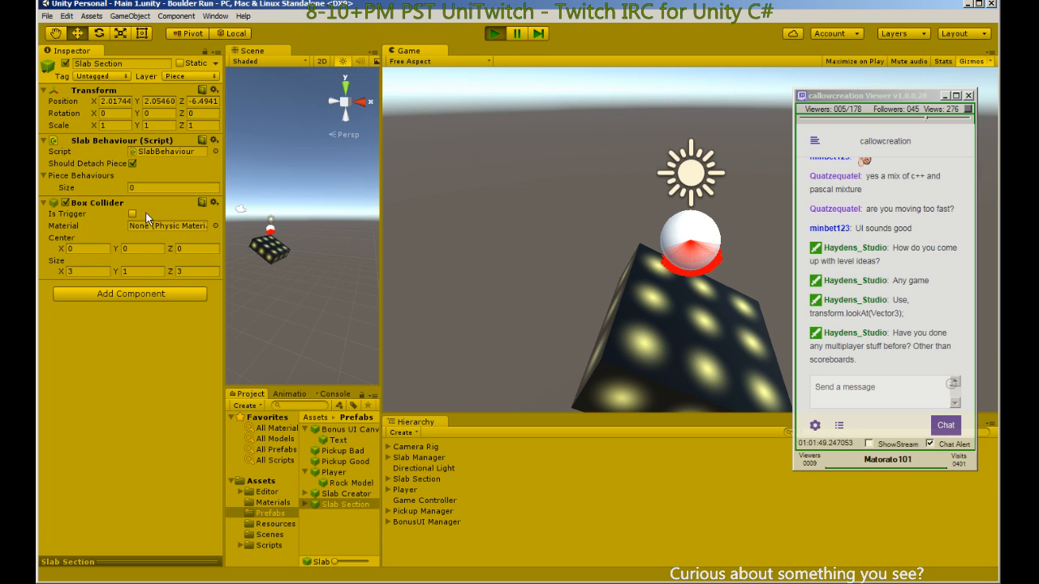
left_click(419, 501)
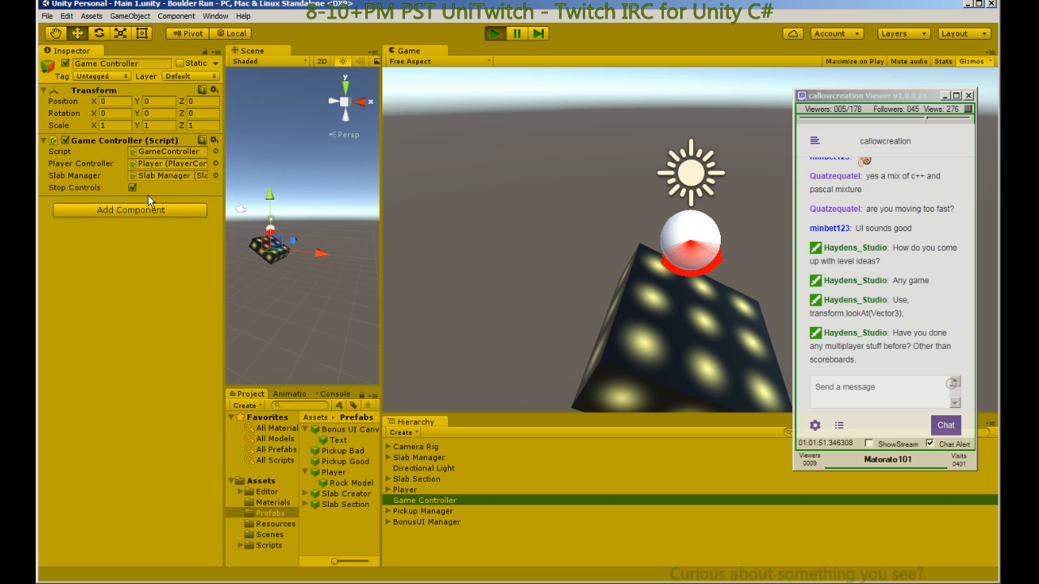
left_click(133, 187)
left_click(133, 187)
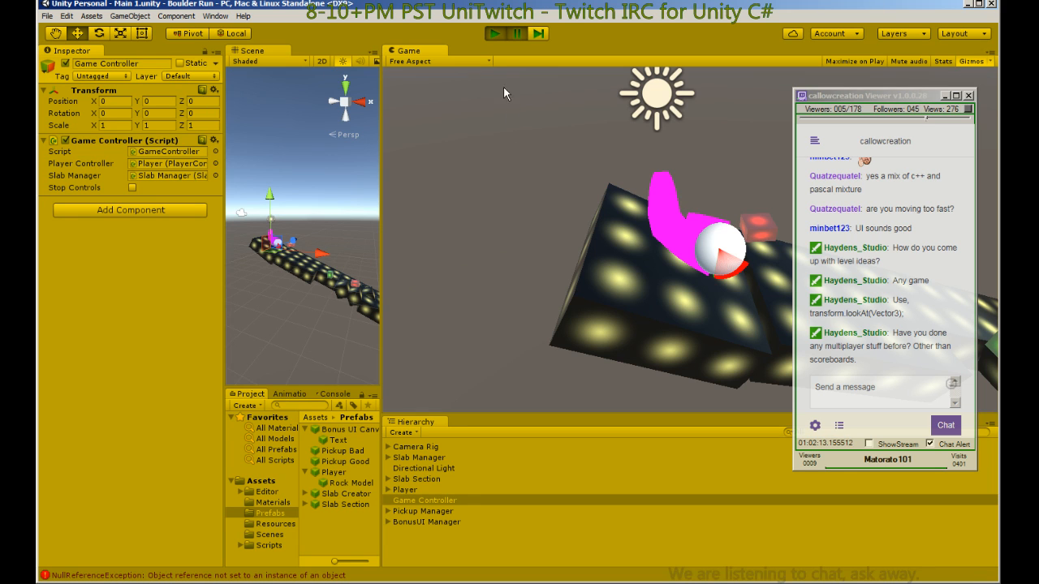
left_click(492, 34)
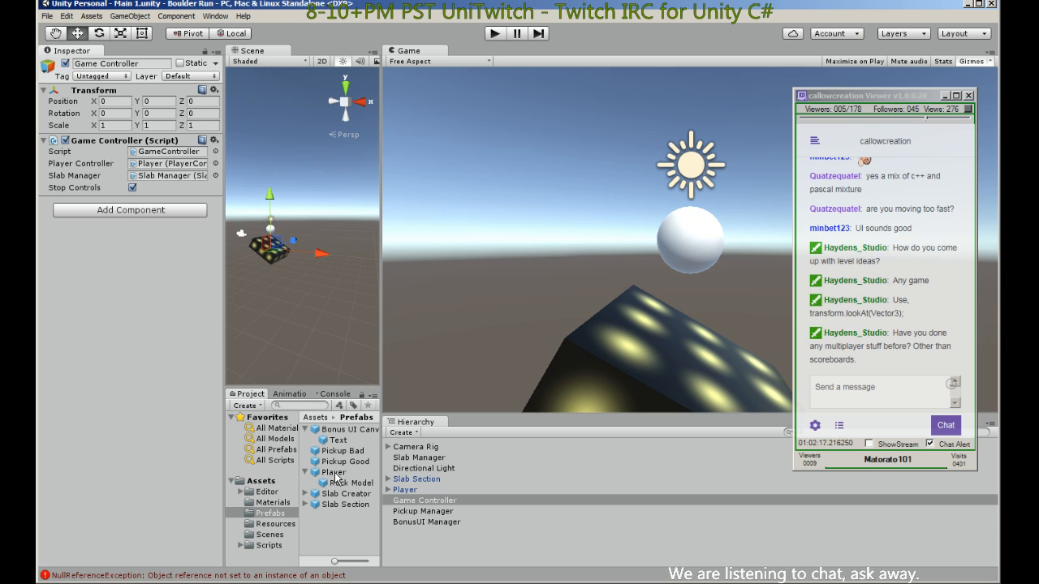
Starting from the Slab Section prefab's layer options, add a new layer named Slab as User Layer 11.
left_click(335, 503)
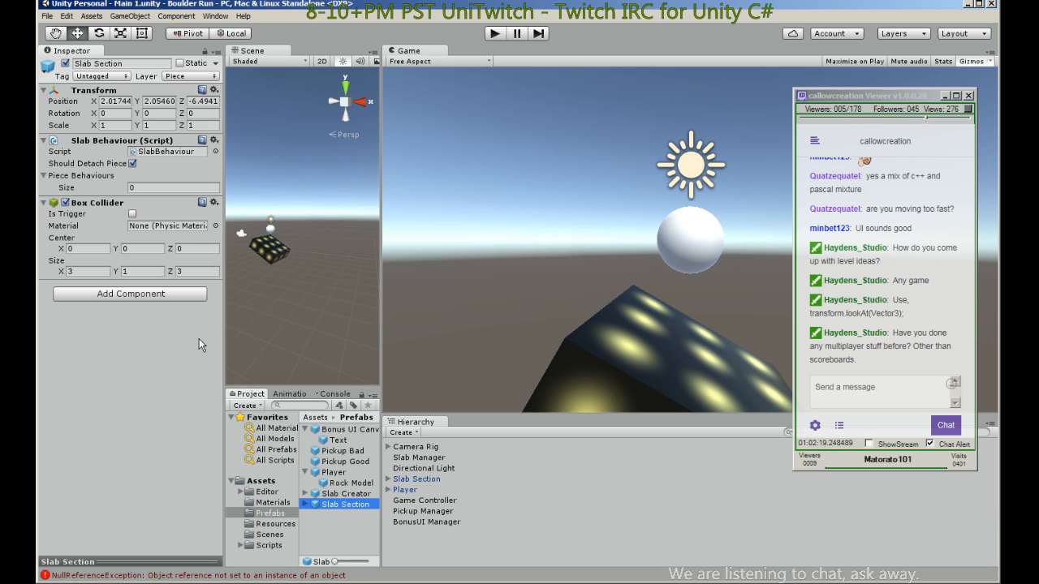
left_click(171, 77)
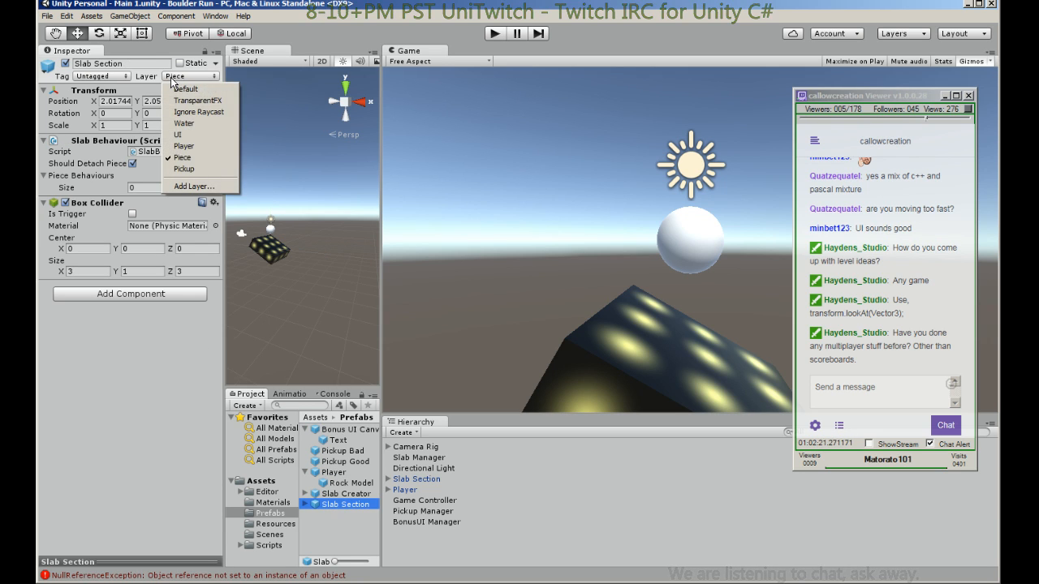
left_click(189, 186)
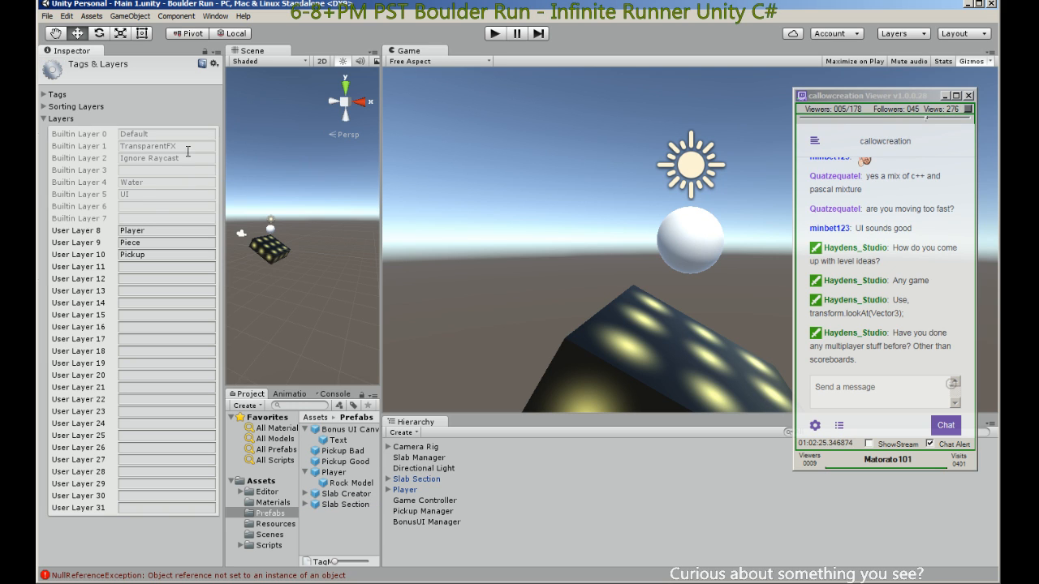
left_click(141, 266)
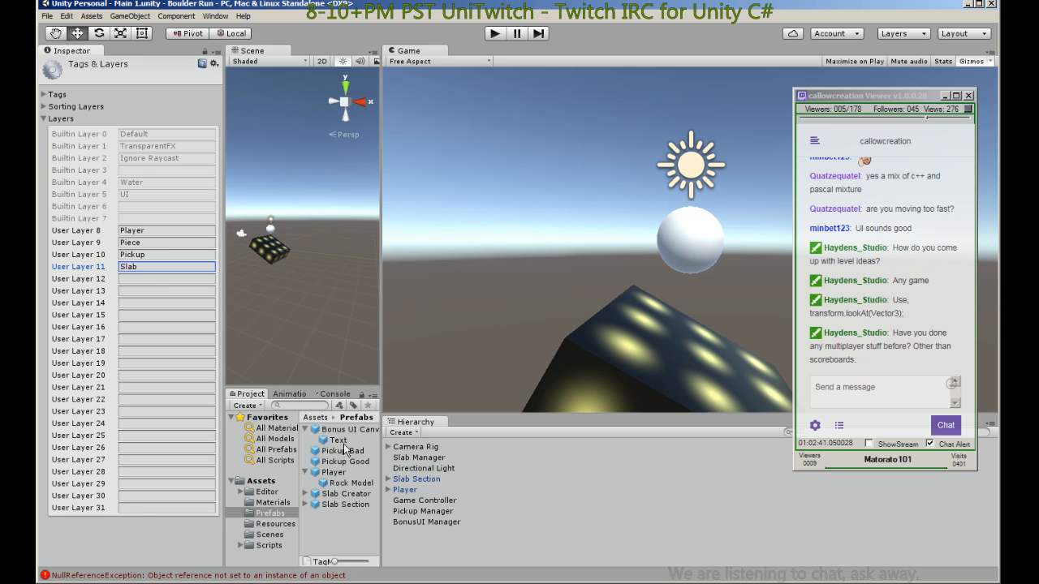
Assign the Slab Section prefab to the Slab layer for this object only, leaving its child objects out.
left_click(339, 493)
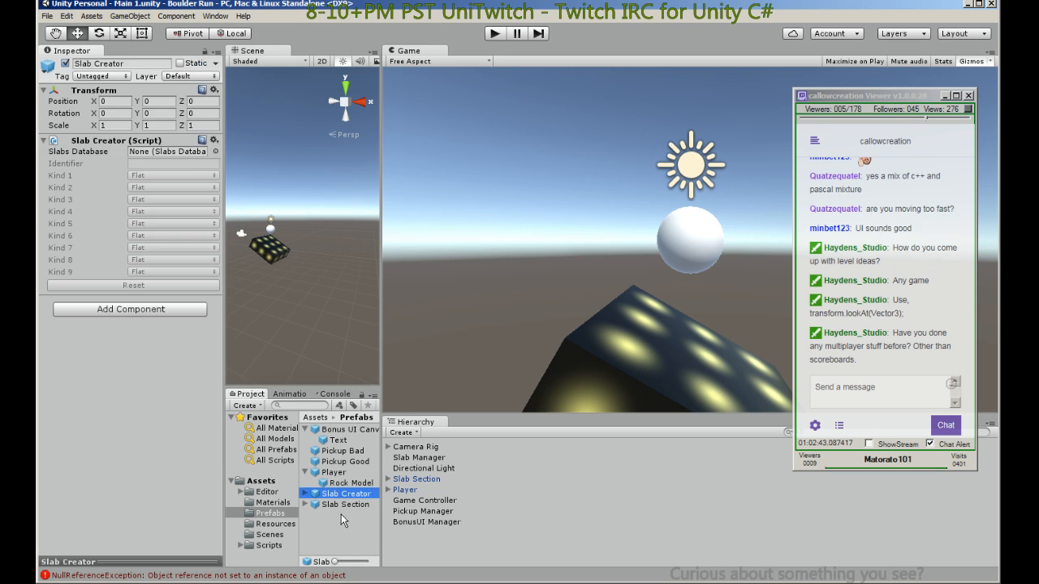
left_click(339, 504)
left_click(191, 76)
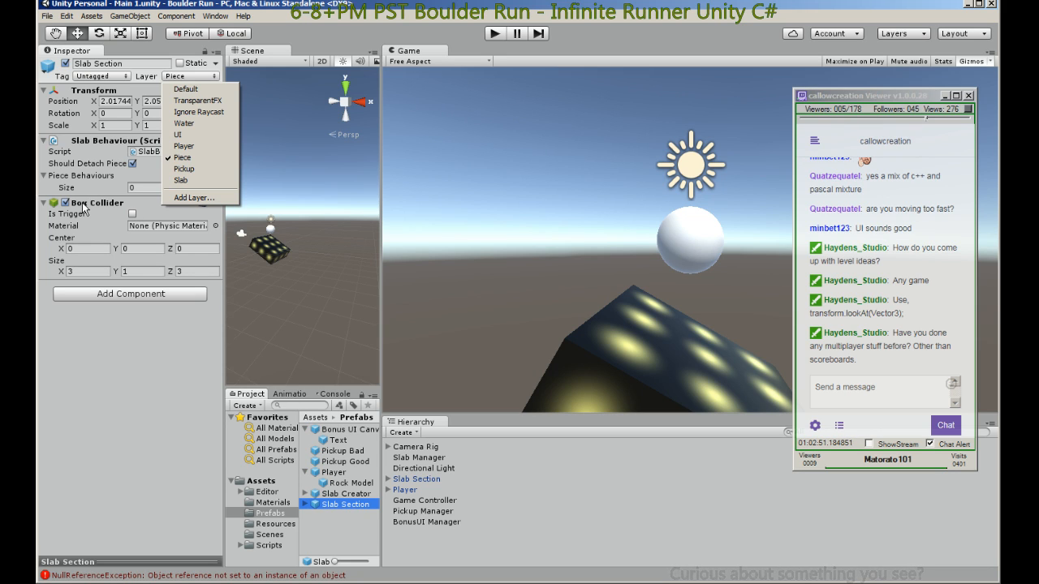
left_click(192, 181)
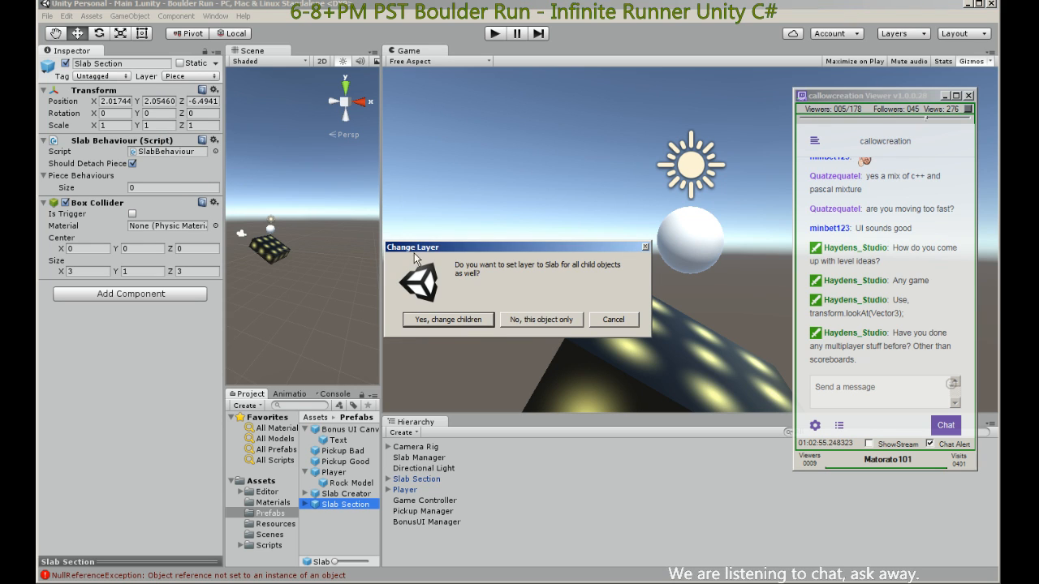
left_click(520, 319)
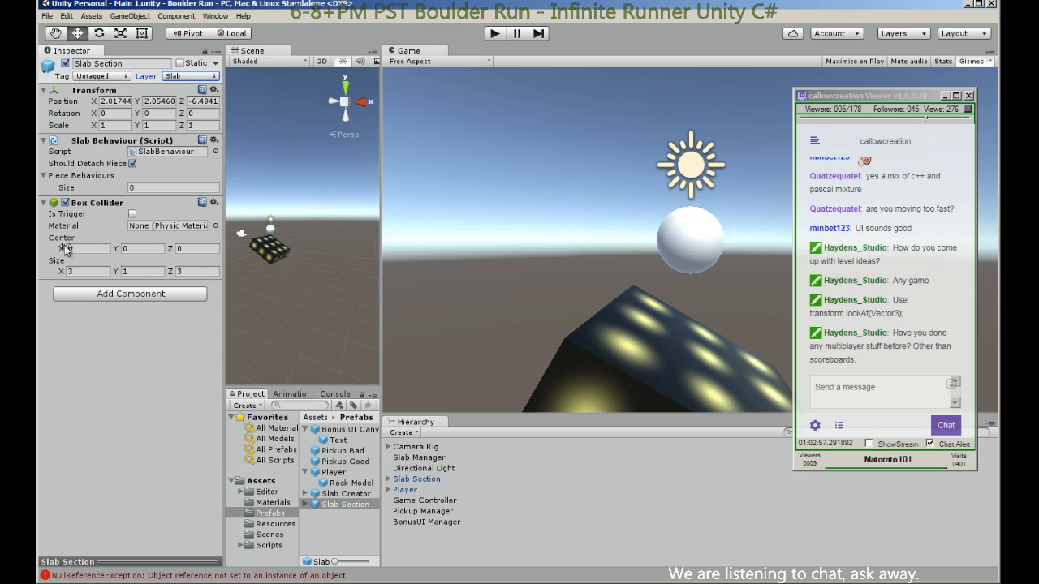
Open the project's Physics settings and examine which layers the Slab layer collides with in the Layer Collision Matrix.
left_click(67, 17)
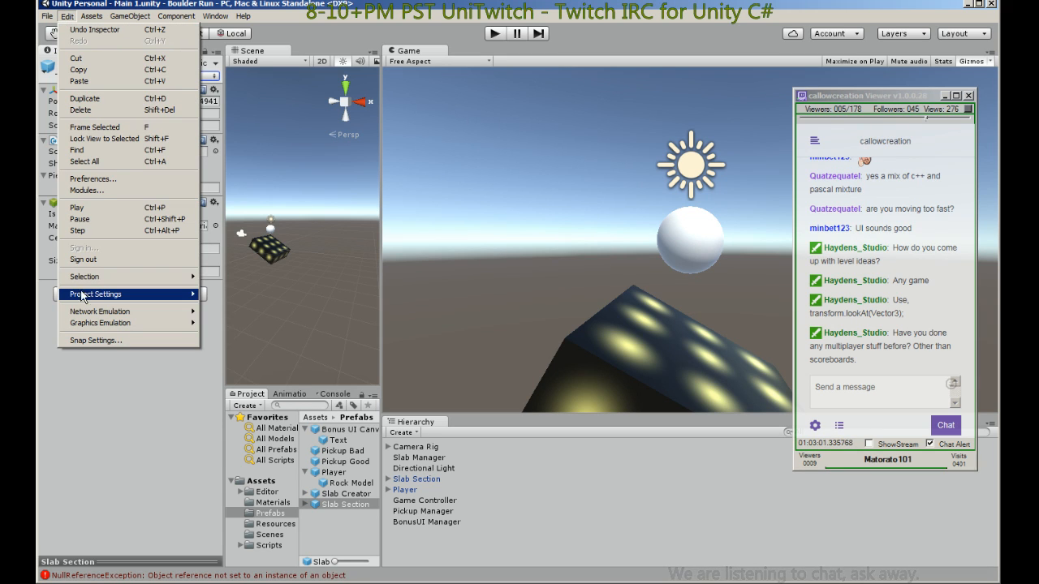
mouse_move(119, 295)
left_click(240, 351)
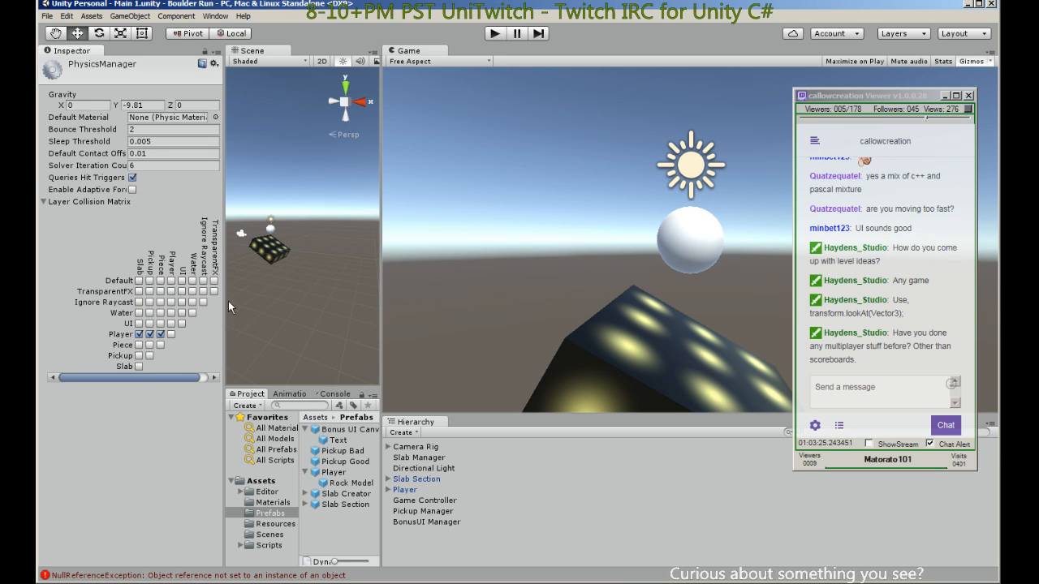
Run the game with the Game Controller's Stop Controls disabled to test the Slab layer, moving the chat viewer clear of the game view.
left_click(399, 479)
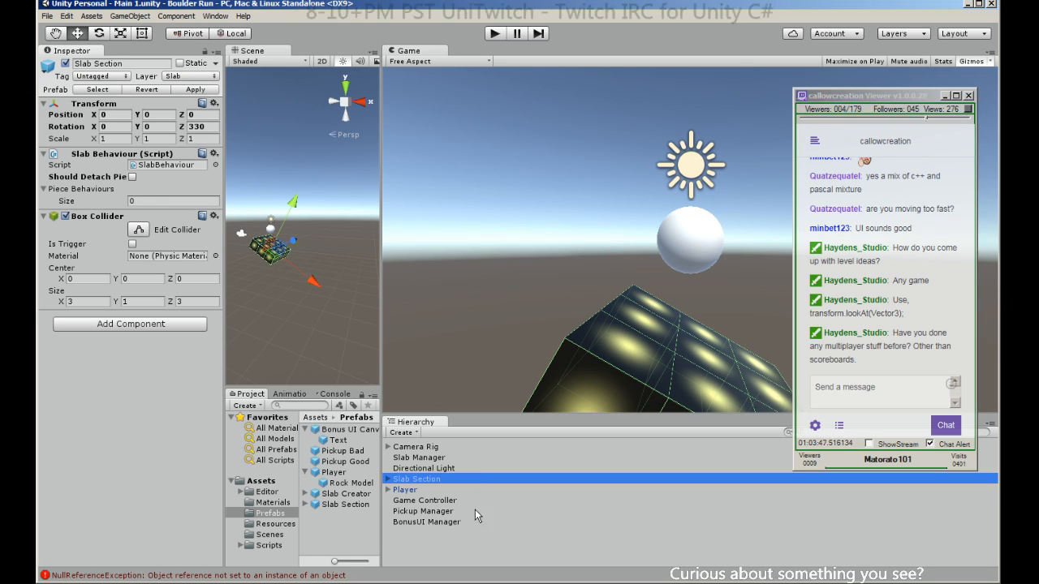
left_click(493, 34)
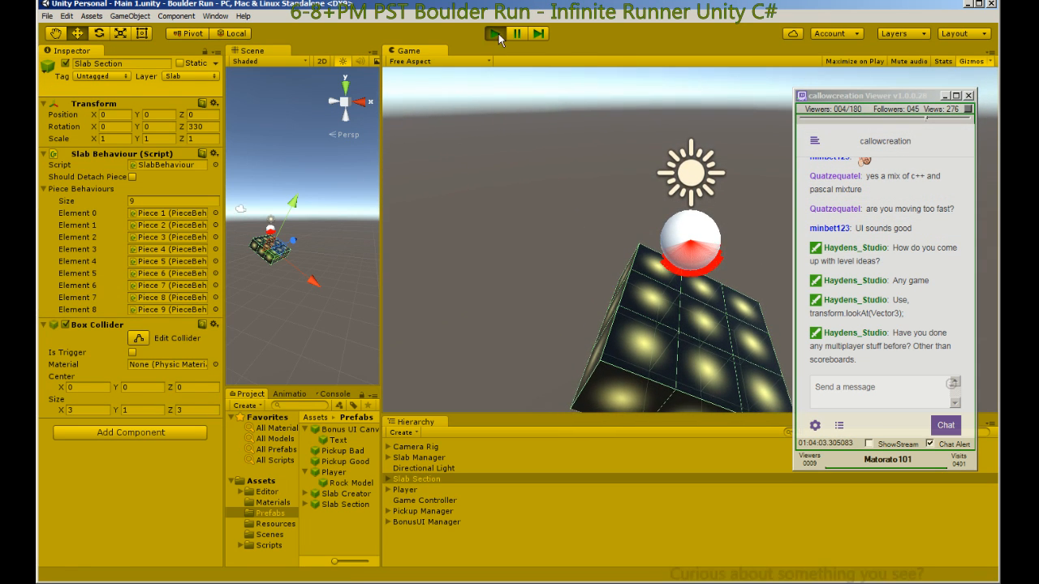
left_click(413, 503)
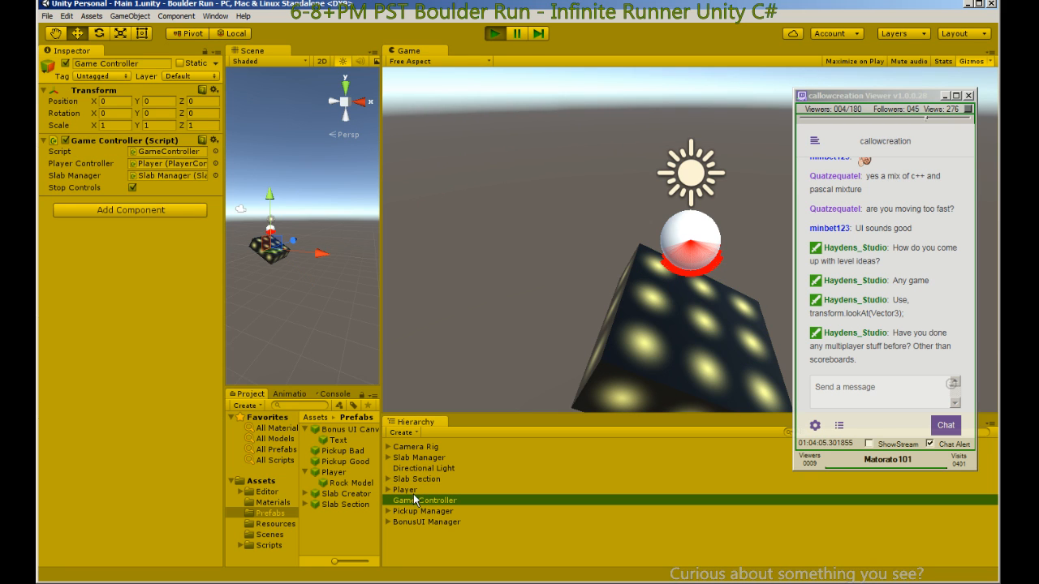
left_click(133, 187)
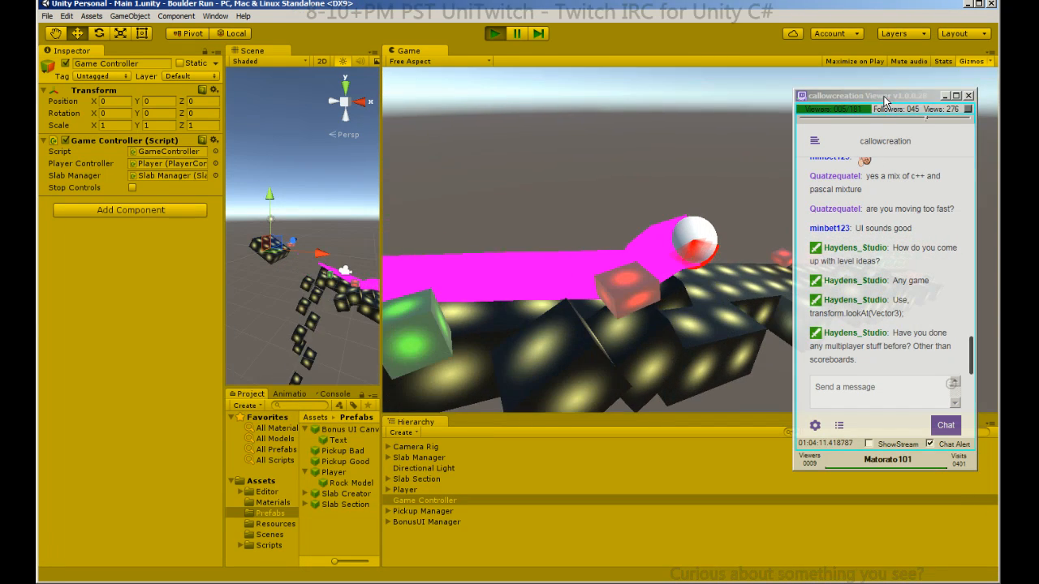
left_click_drag(883, 98, 128, 191)
left_click(592, 122)
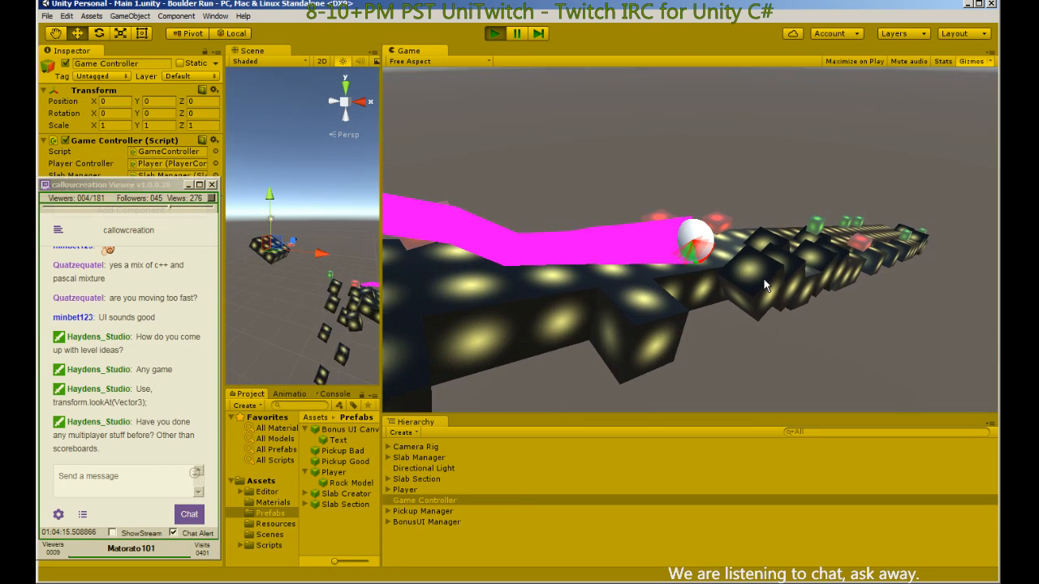